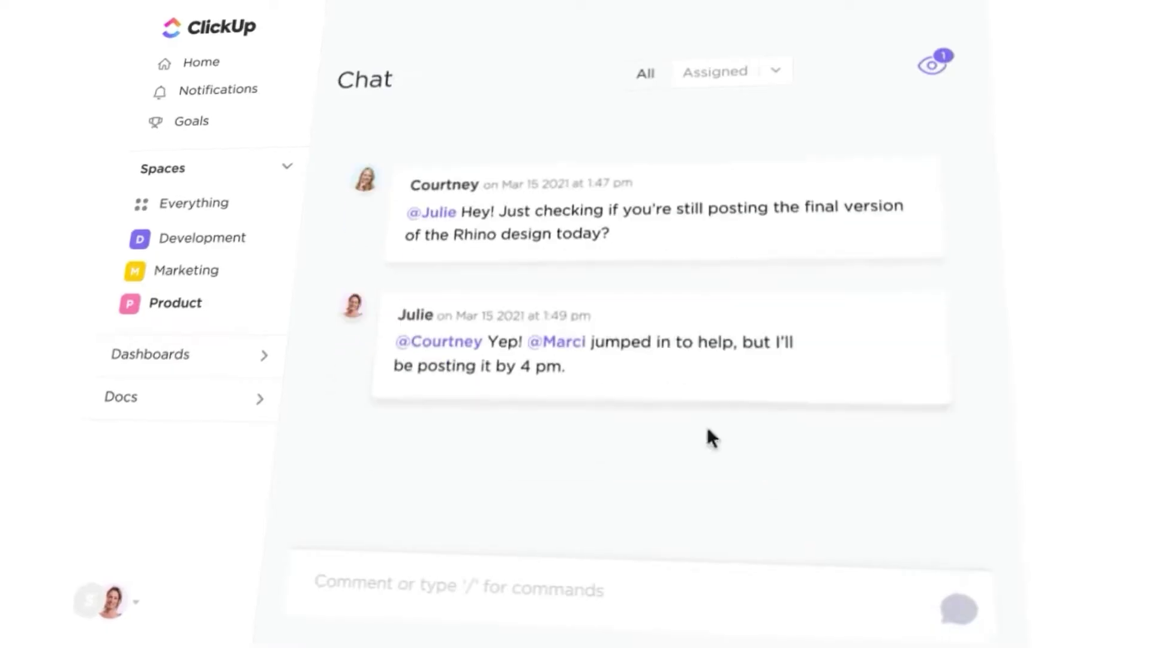
Open the marketing YT card in the Approval column to view its task details.
left_click(434, 209)
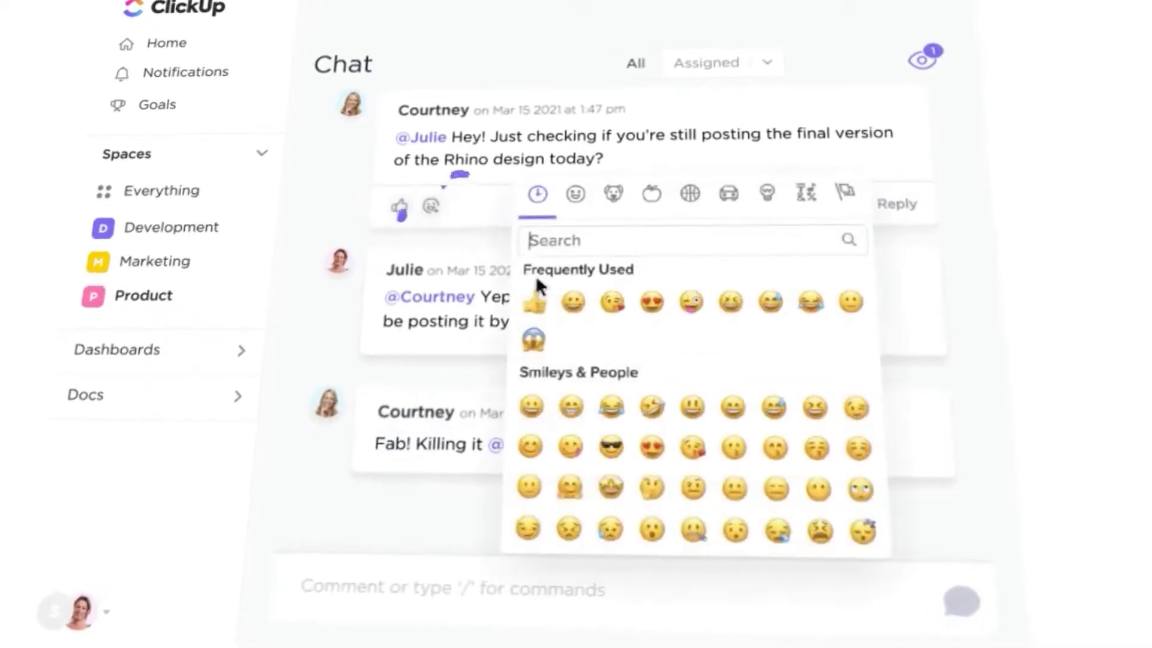
left_click(534, 289)
left_click(895, 201)
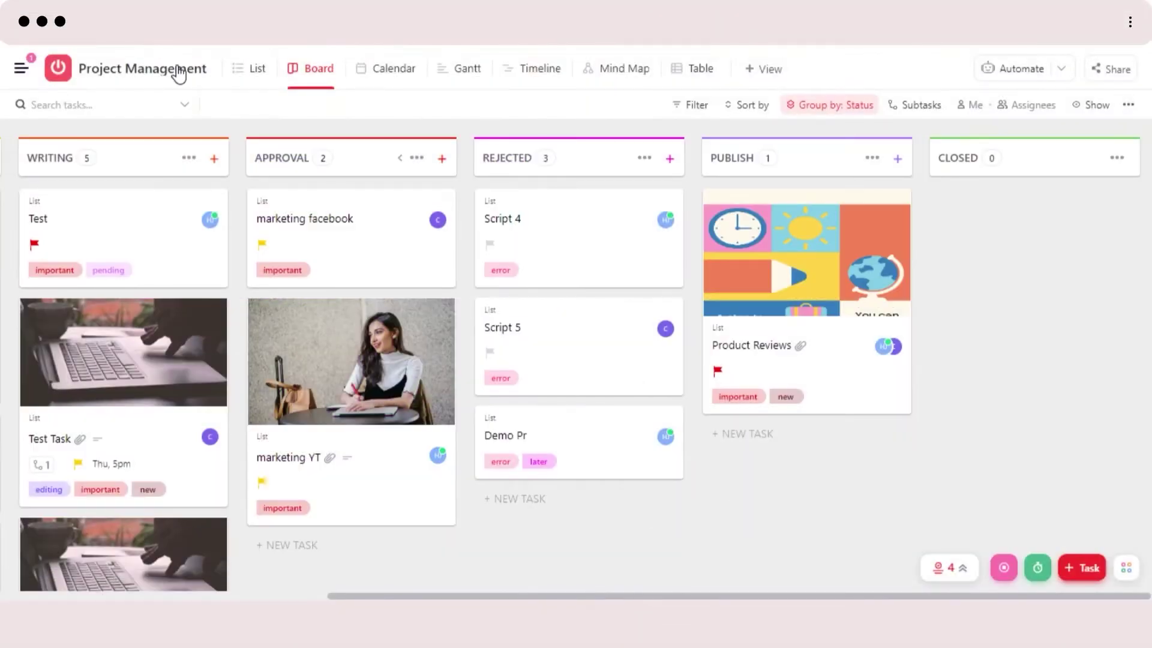
mouse_move(340, 292)
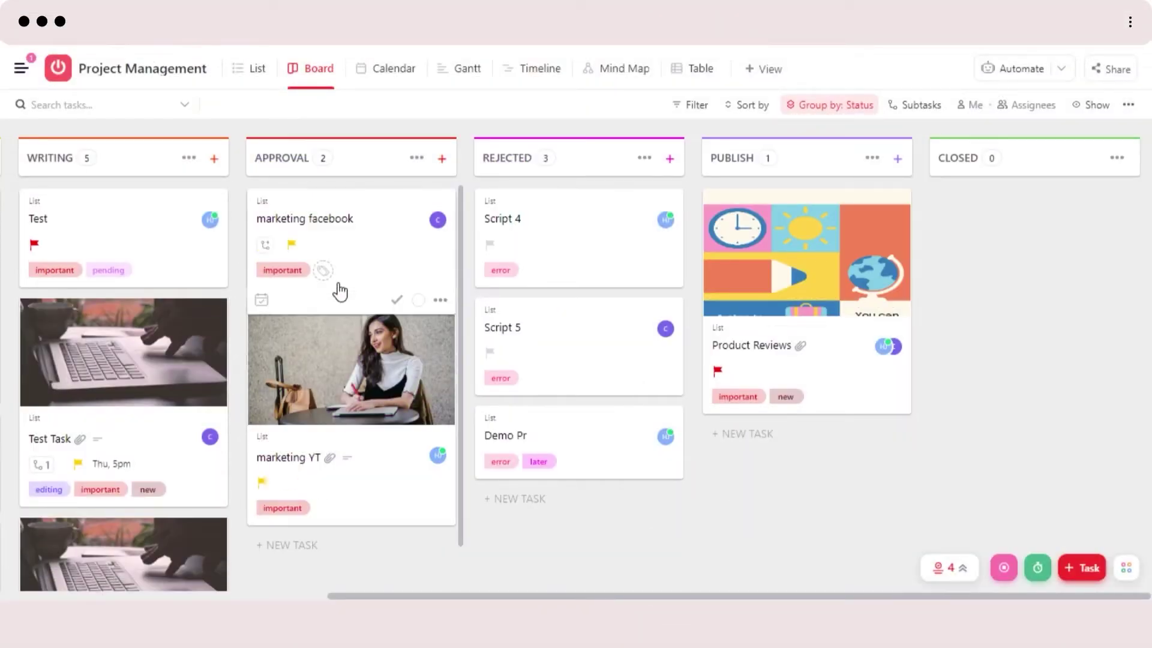
mouse_move(257, 414)
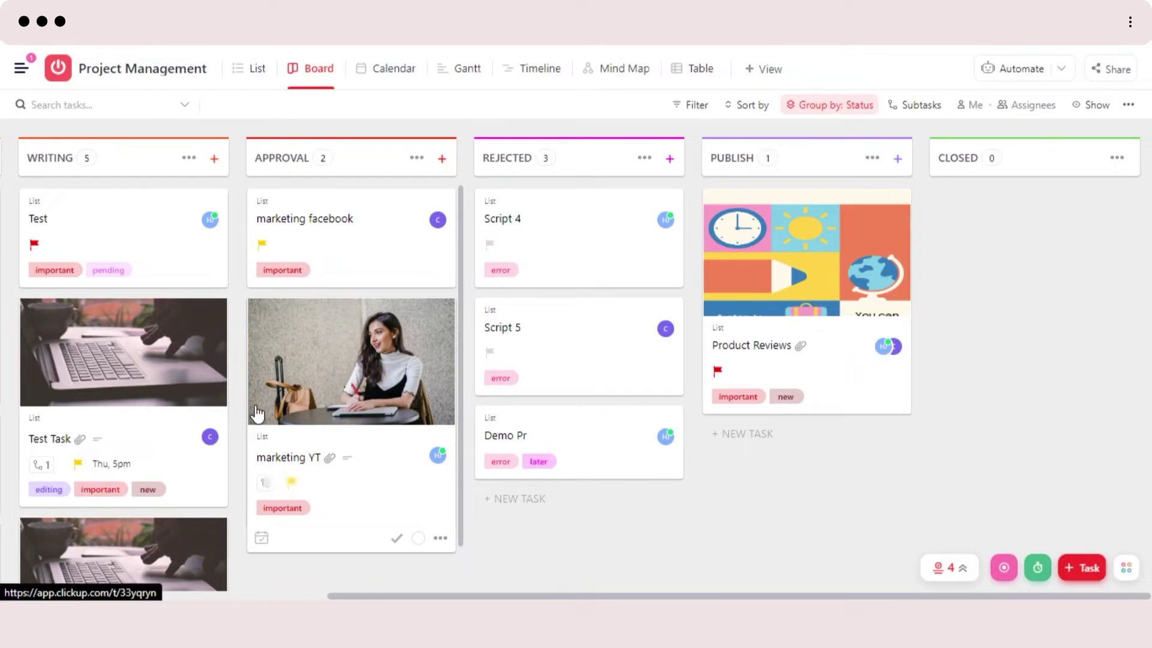
left_click(373, 431)
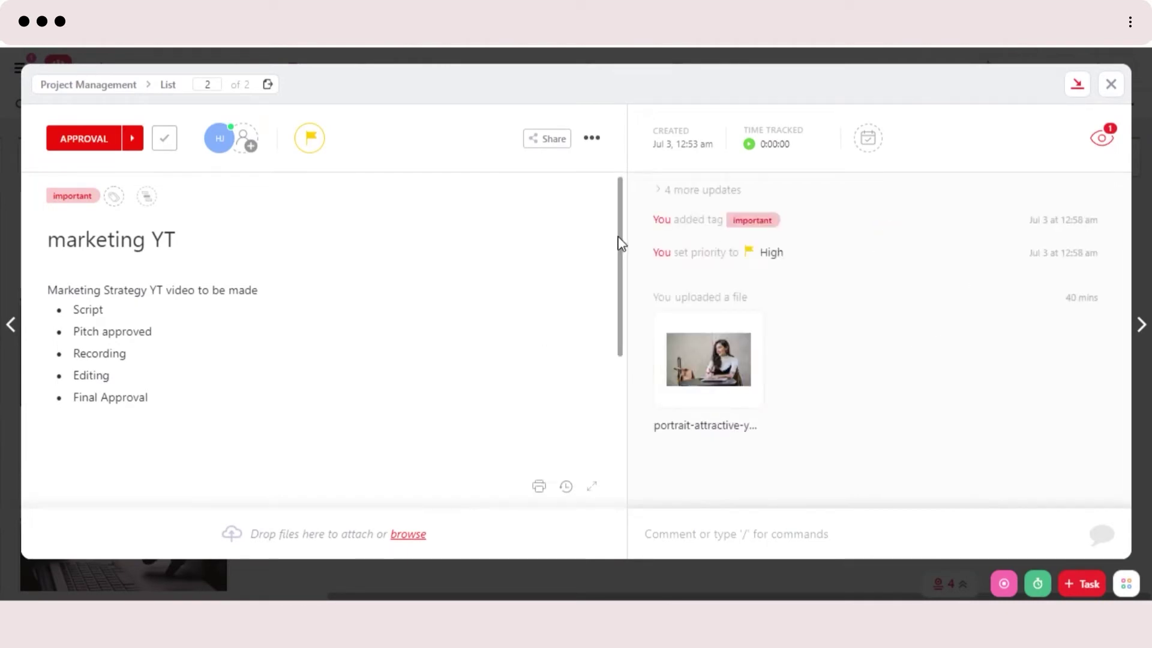
Write 'Kindly Approve the Task' in the task's comment box.
left_click_drag(620, 244, 624, 395)
left_click(693, 533)
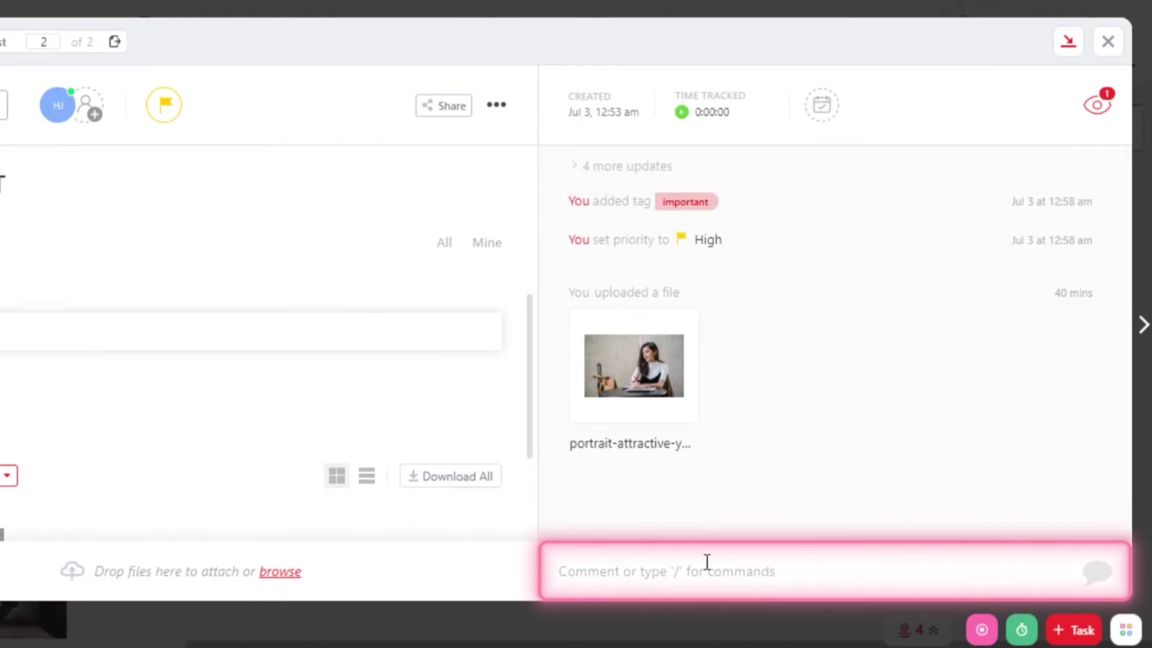
left_click(704, 563)
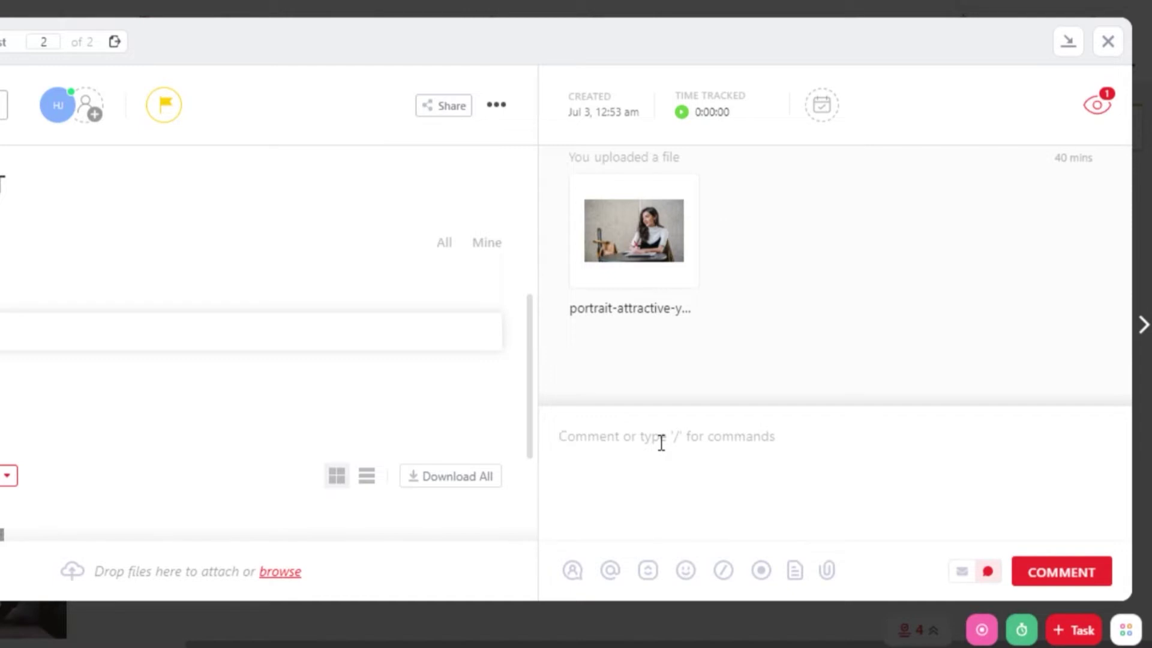
type("K")
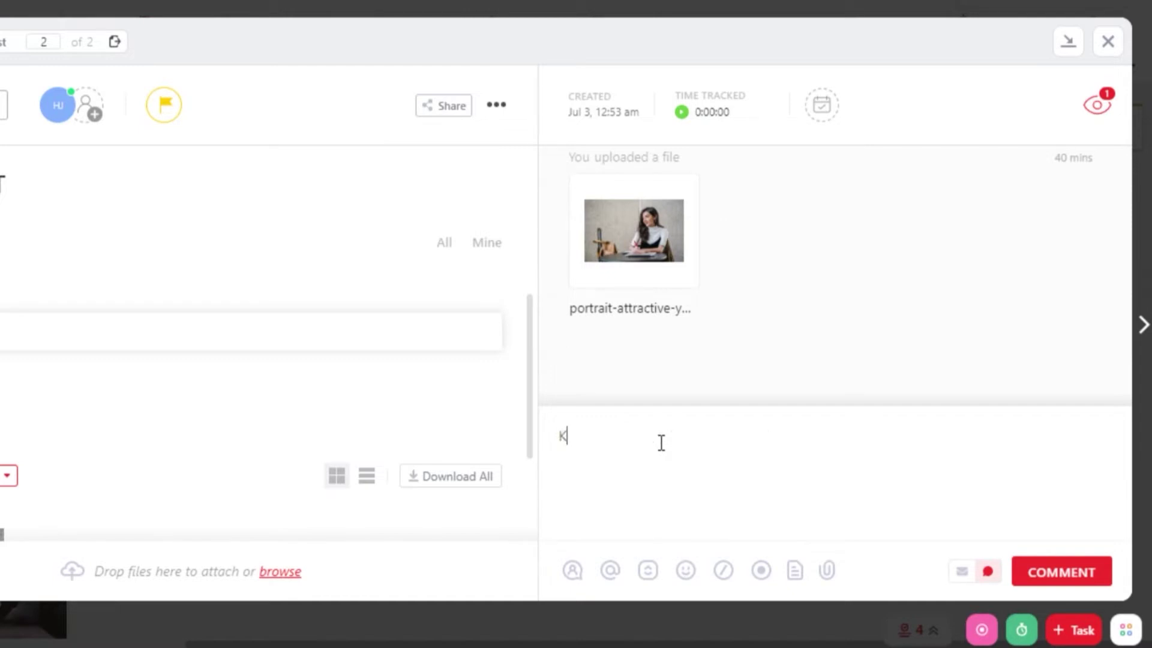
type("indly Approve the Task")
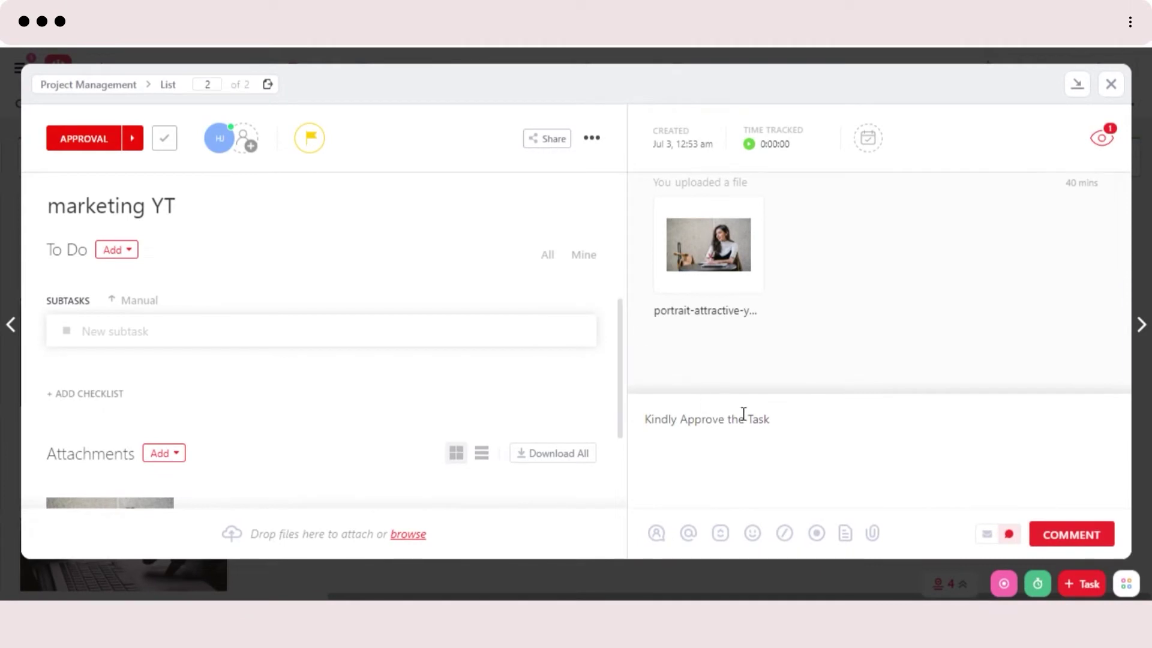
left_click(689, 533)
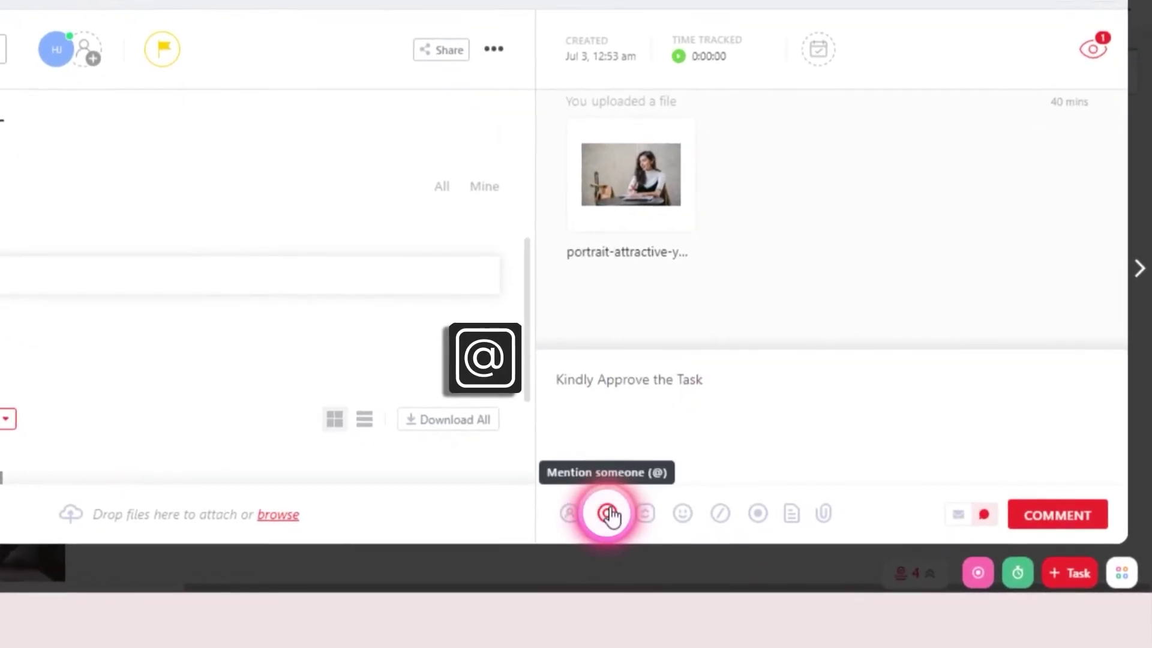
left_click(703, 380)
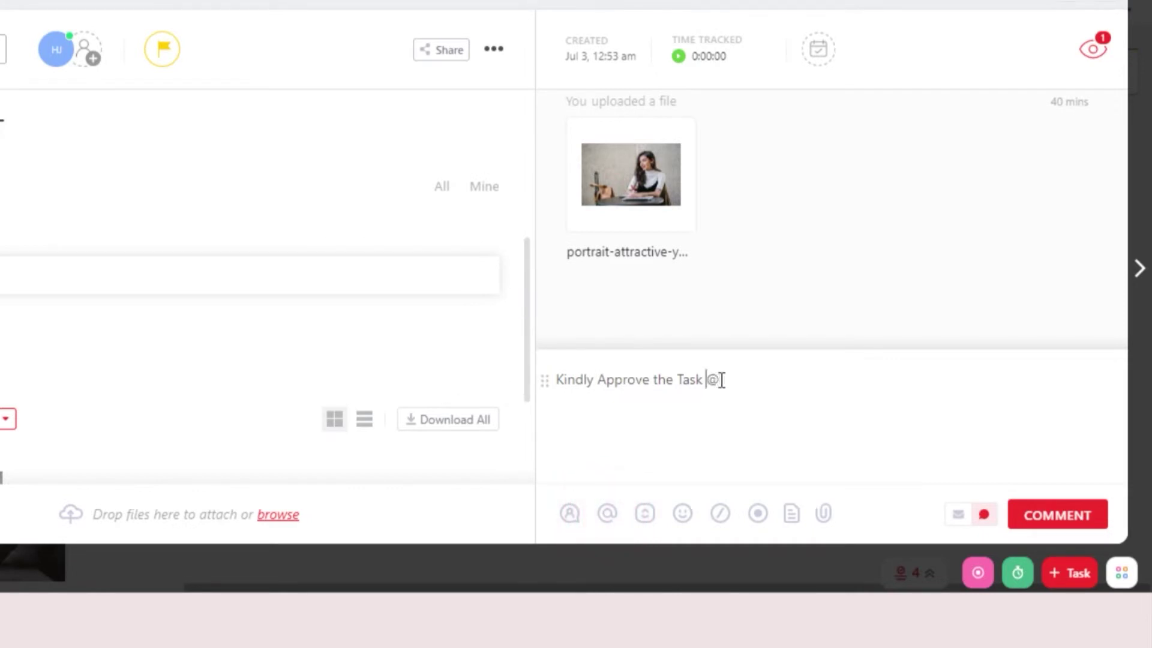
type("C")
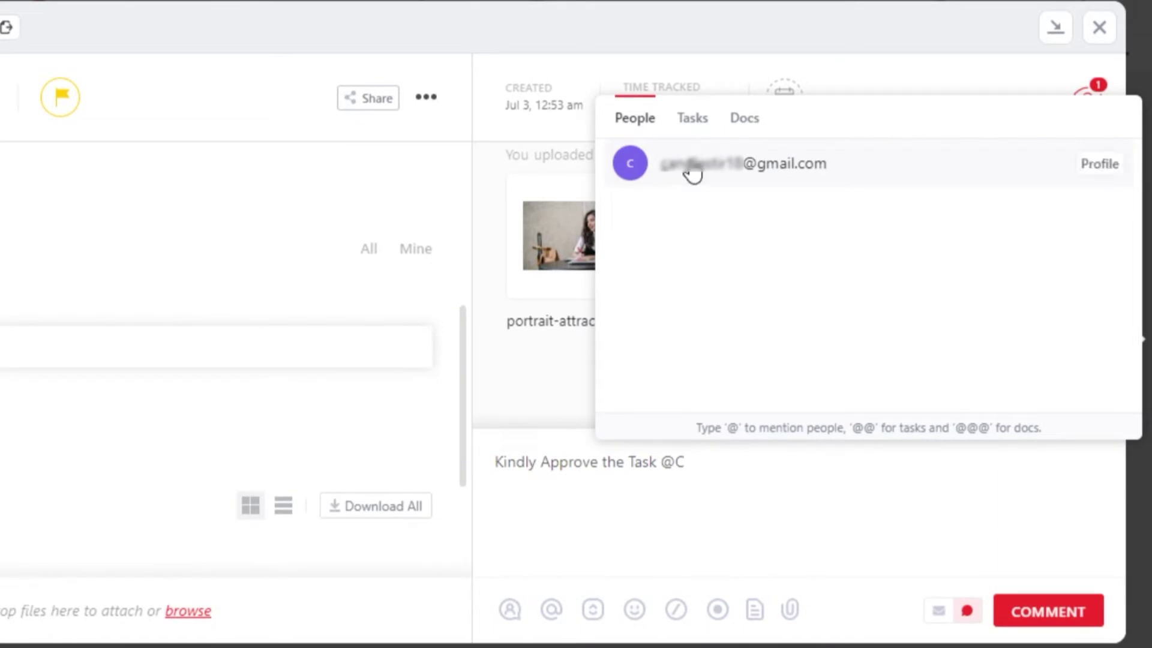
left_click(702, 168)
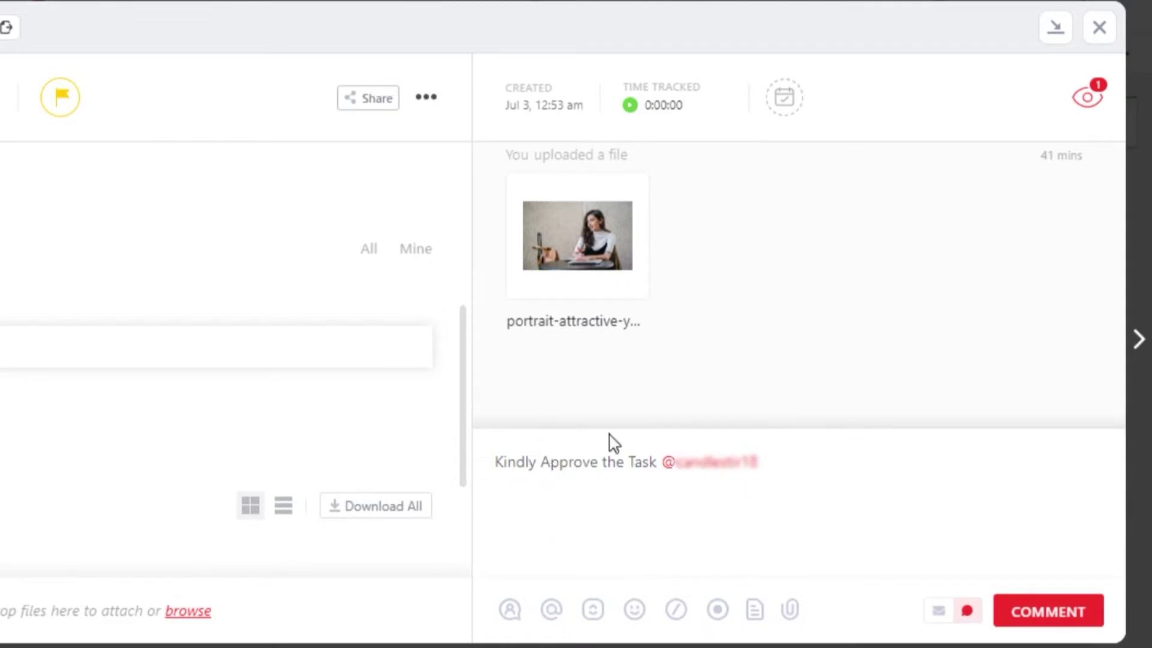
Assign the comment draft to the mentioned teammate from the assignee list.
left_click(509, 564)
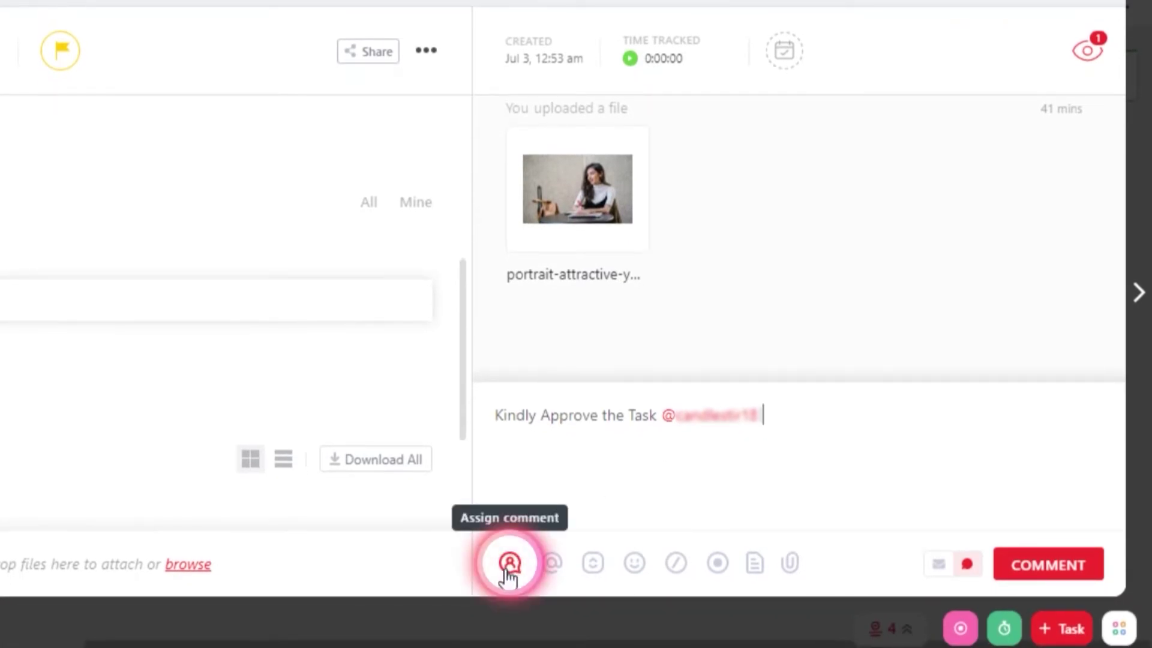
left_click(507, 567)
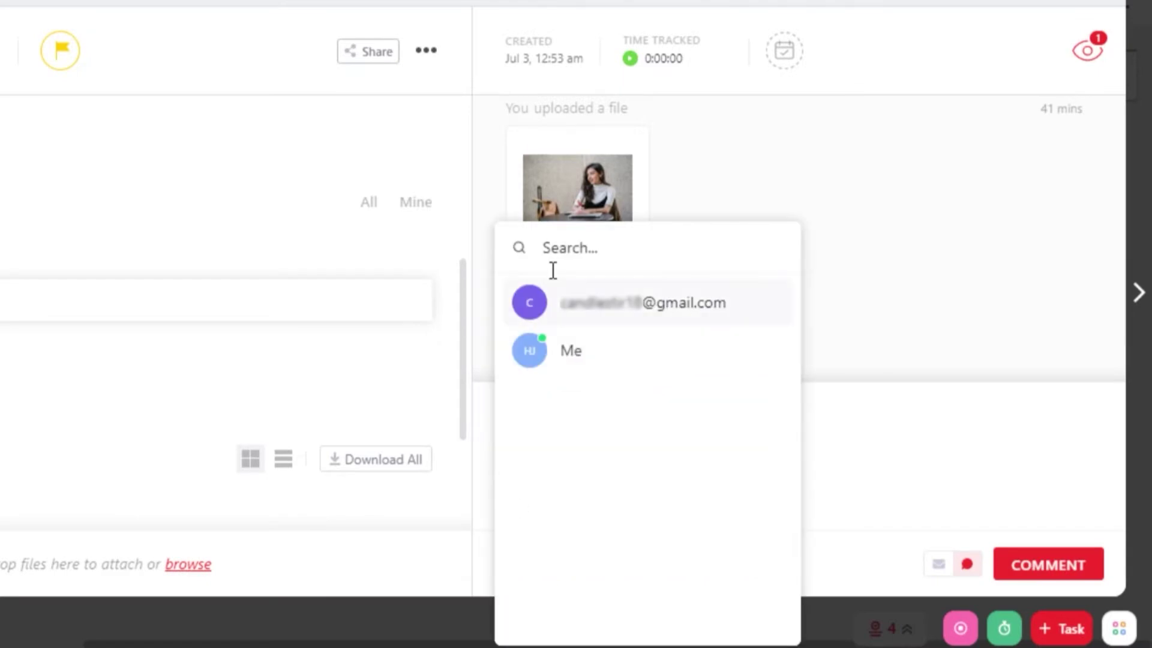
left_click(614, 323)
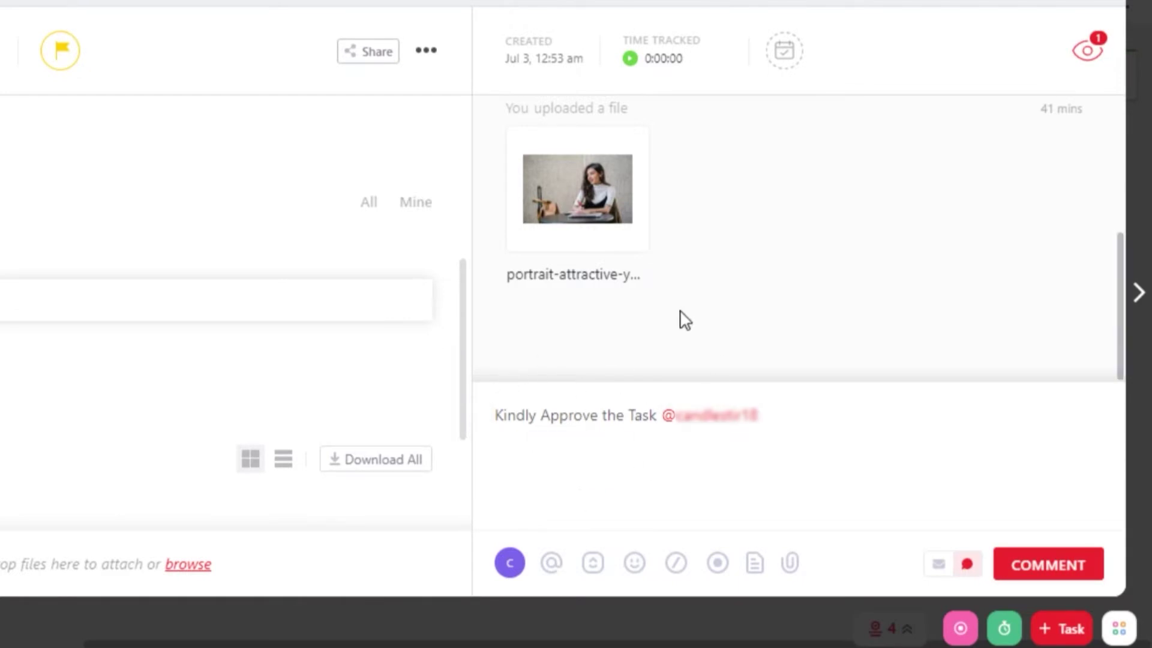
Insert a link to Test Task from the Recent list after the mention.
left_click(599, 566)
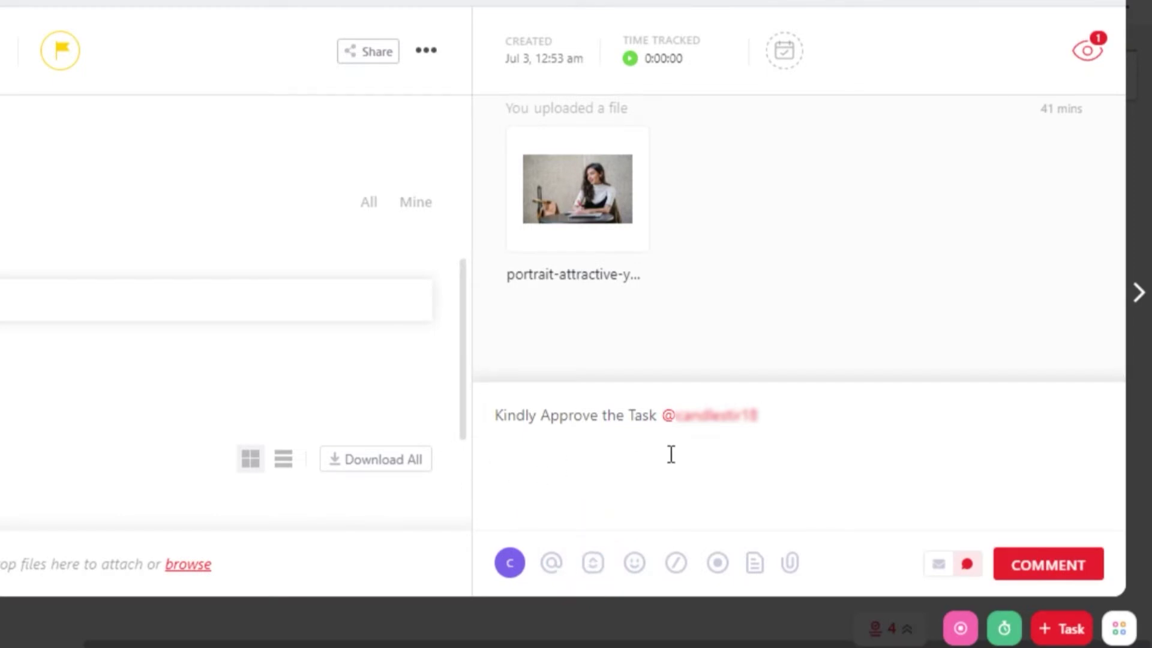
left_click(594, 564)
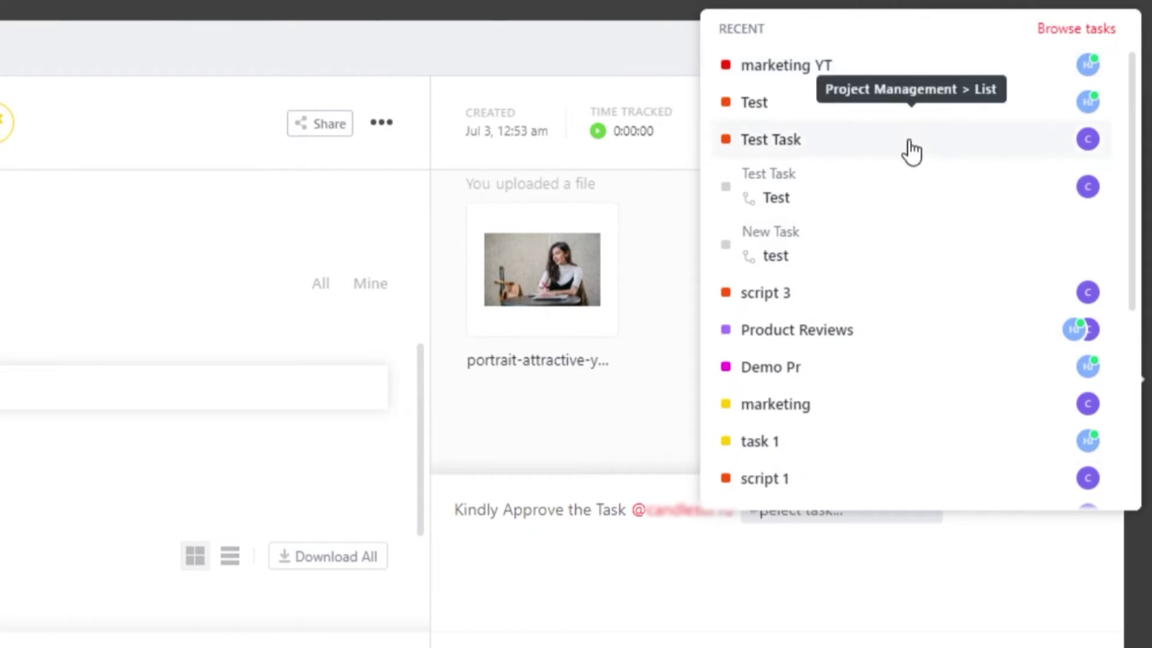
left_click(912, 151)
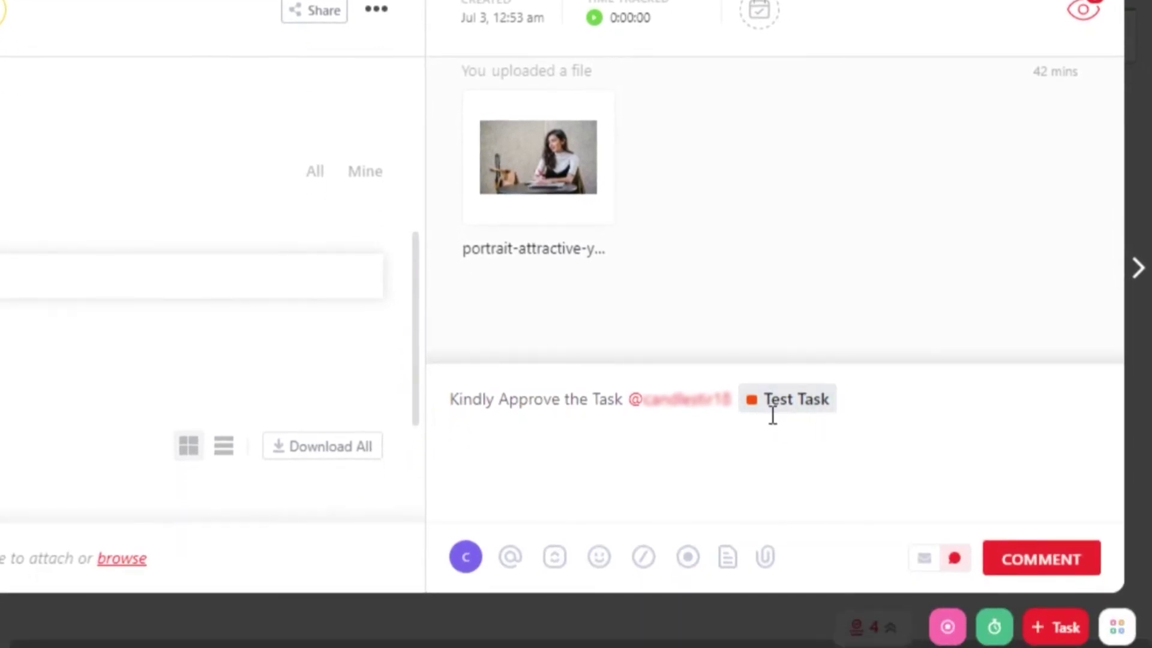
mouse_move(787, 399)
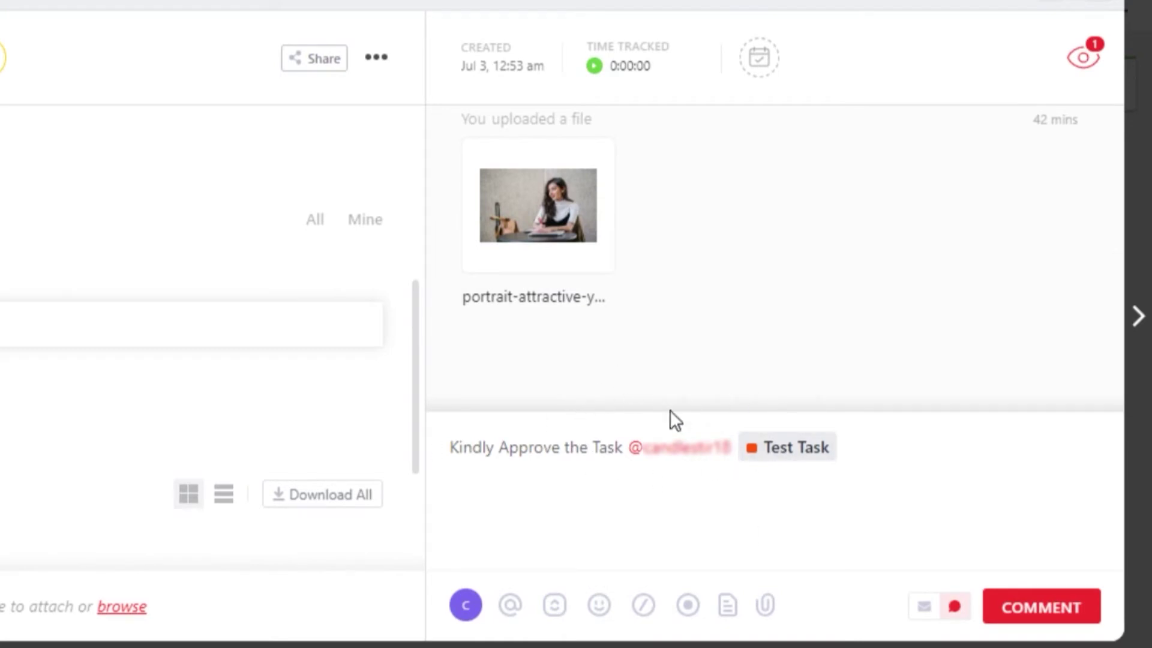
Add a thumbs-up emoji from Smileys & People after the Test Task link.
left_click(600, 605)
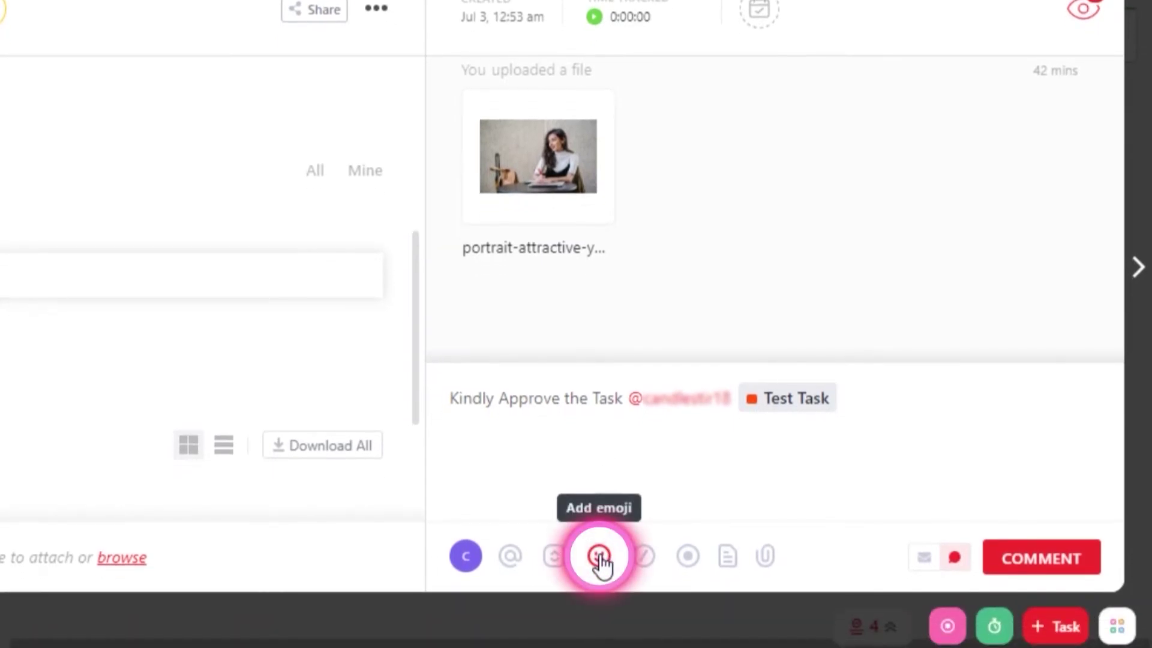
left_click(600, 561)
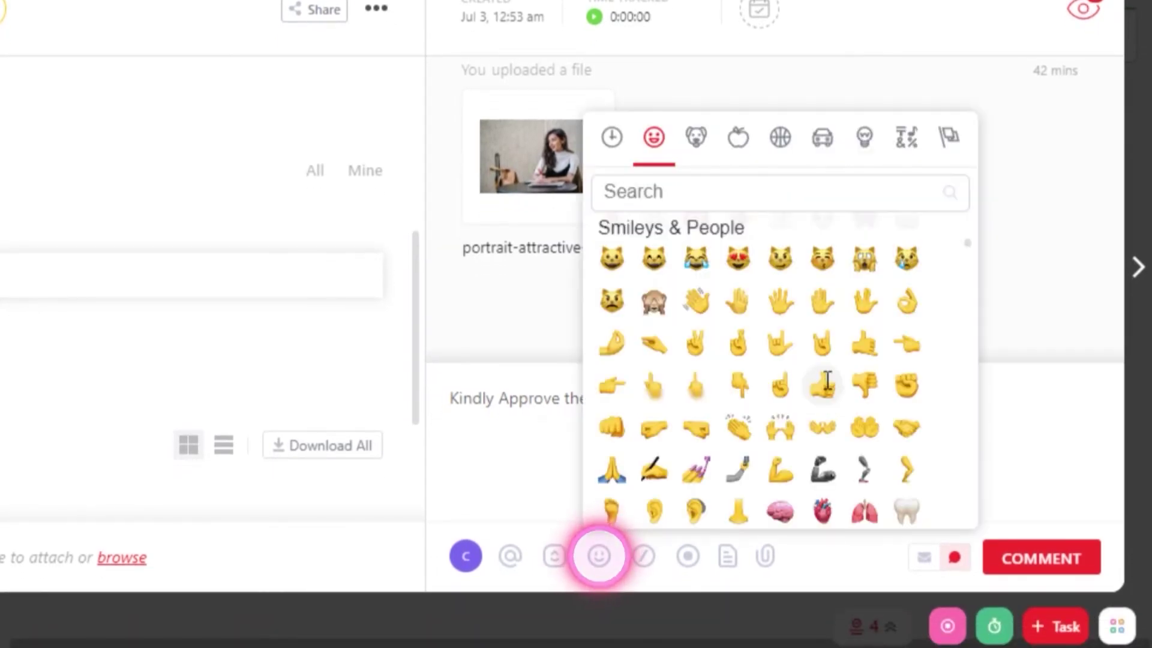
left_click(820, 387)
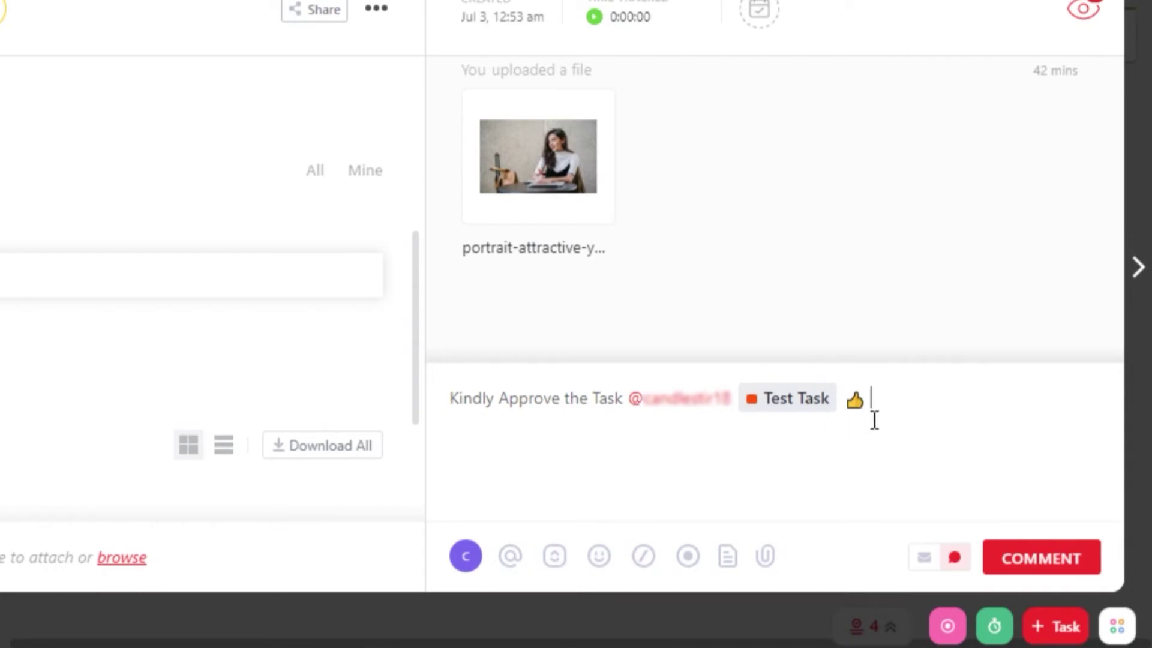
left_click(645, 564)
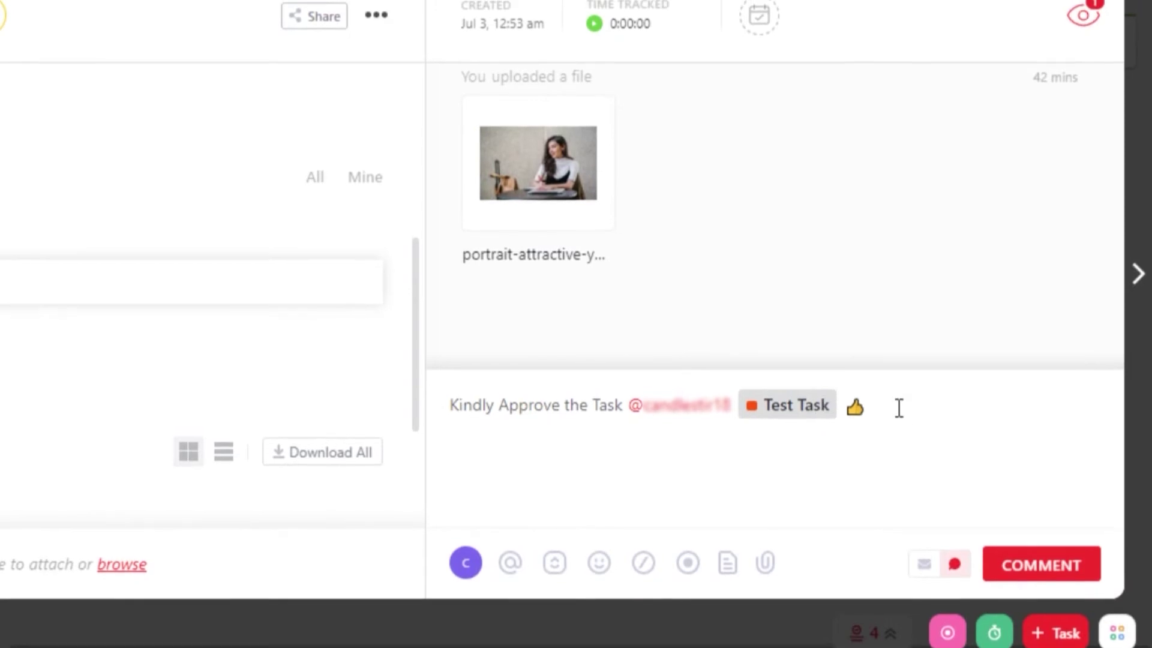
Convert the comment text into an unchecked checklist item with the / Check List command.
mouse_move(823, 400)
key("/")
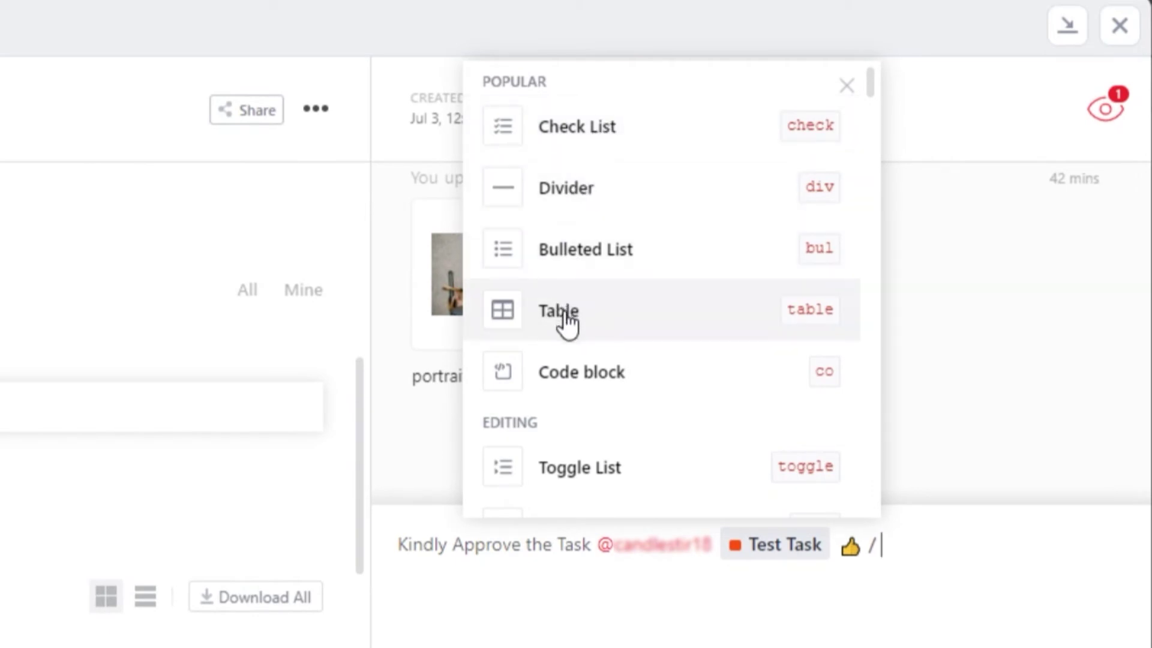
left_click(583, 129)
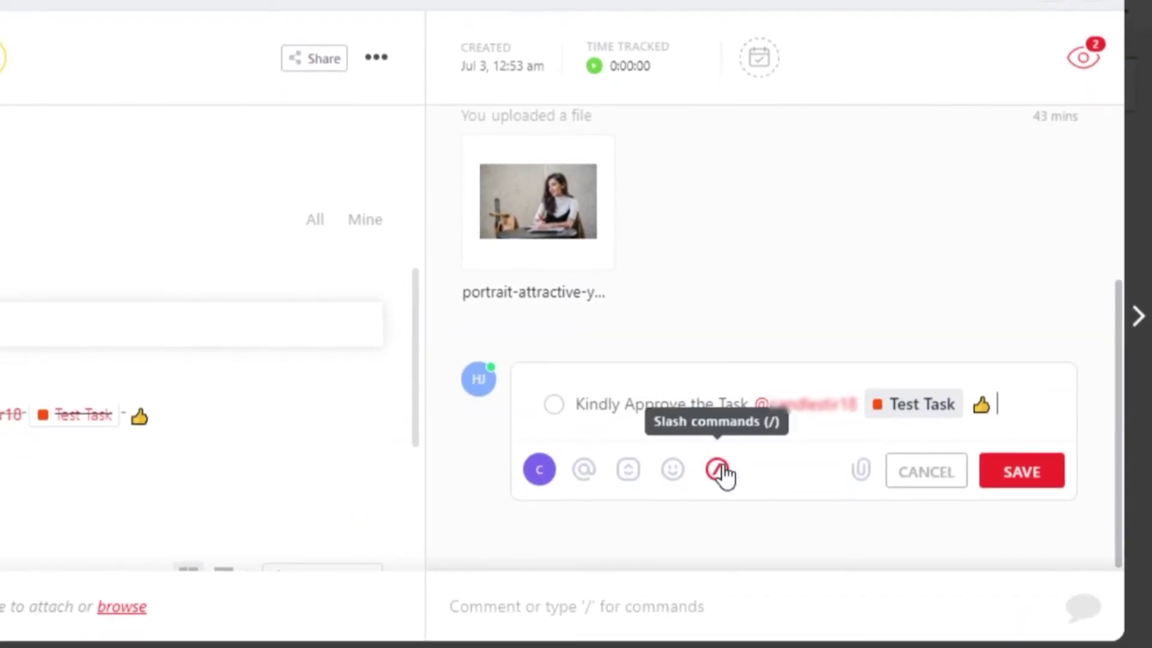
left_click(860, 473)
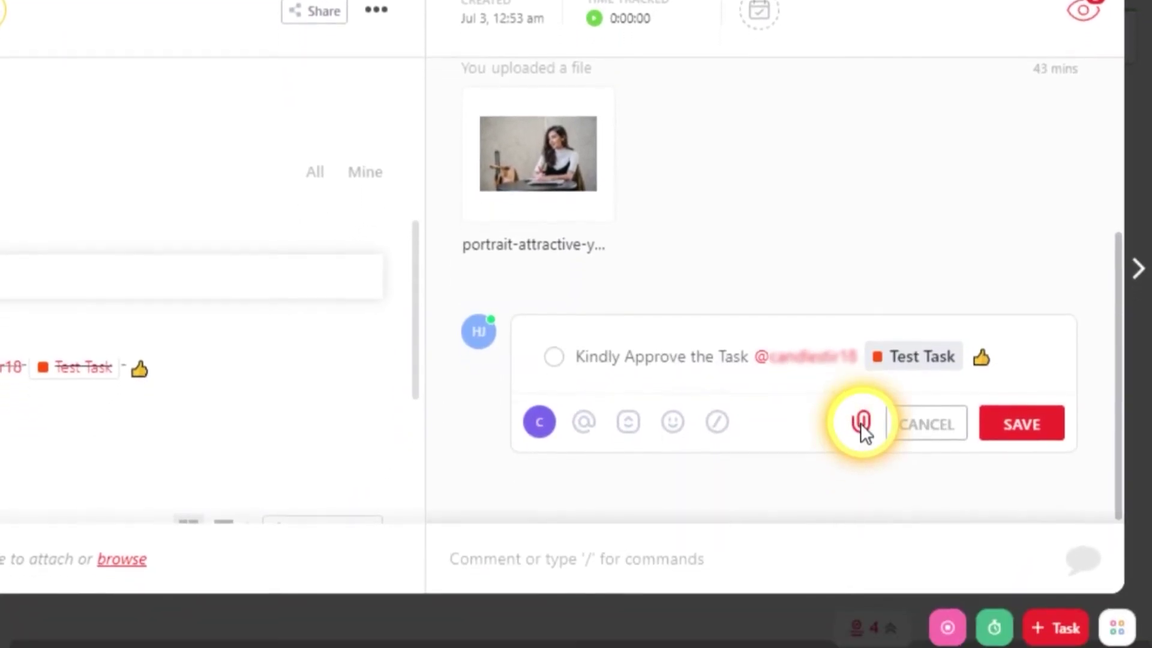
left_click(860, 471)
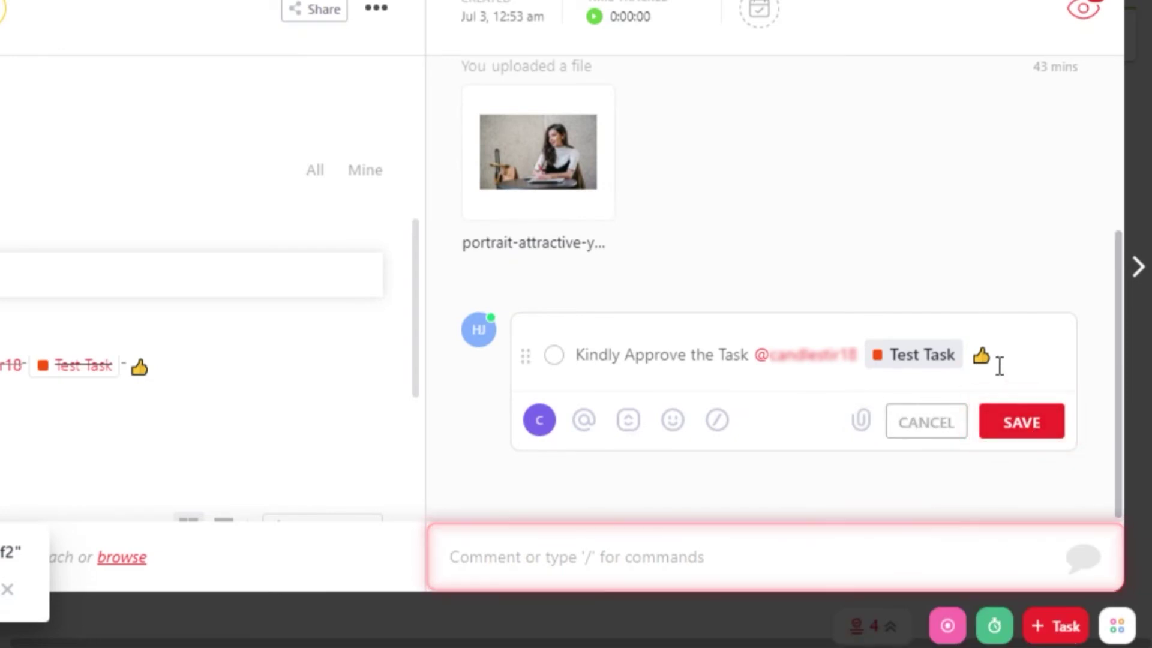
Save the edited checklist comment and preview the linked Test Task.
key("Return")
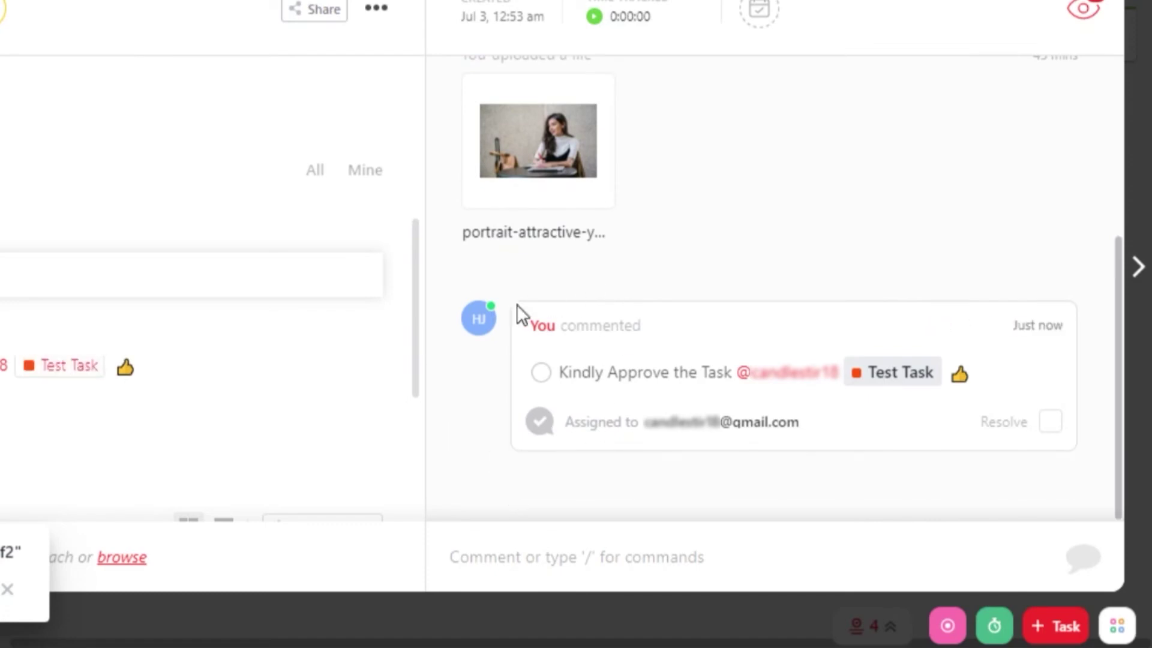
mouse_move(660, 327)
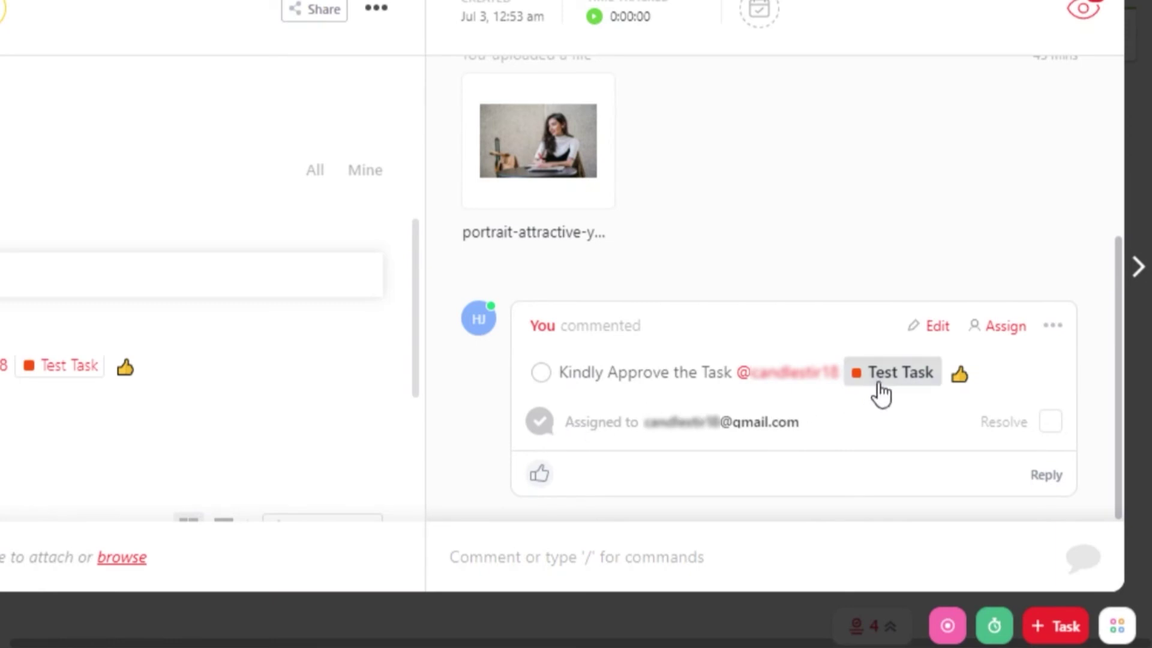
mouse_move(897, 375)
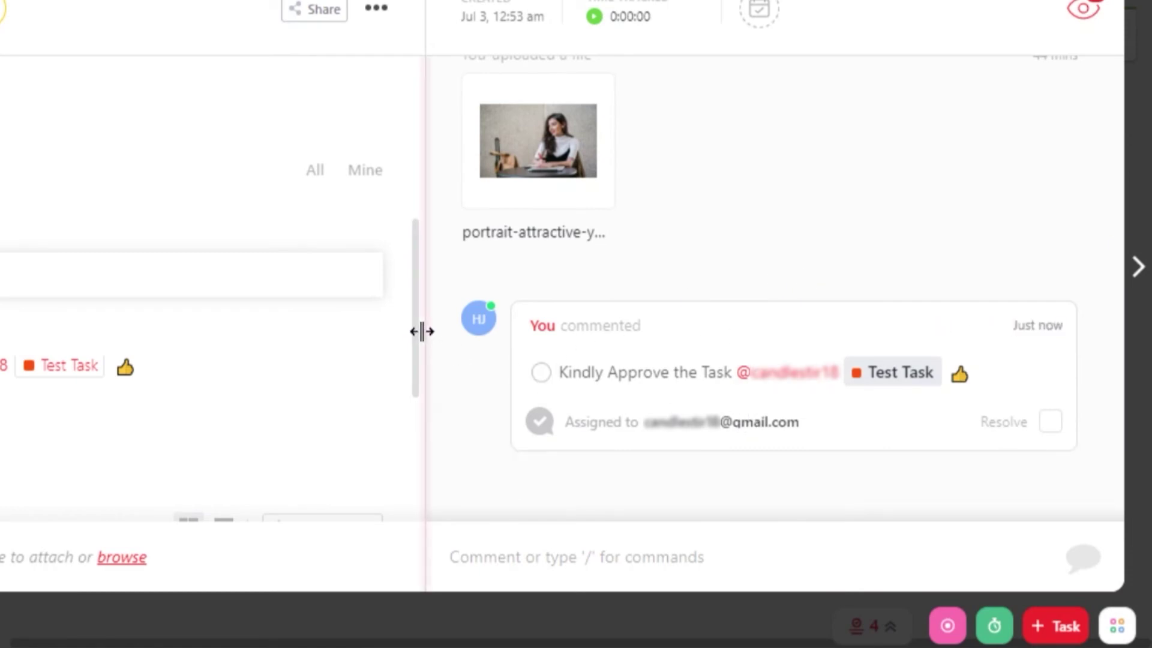
scroll(413, 300, "down", 4)
scroll(413, 351, "up", 6)
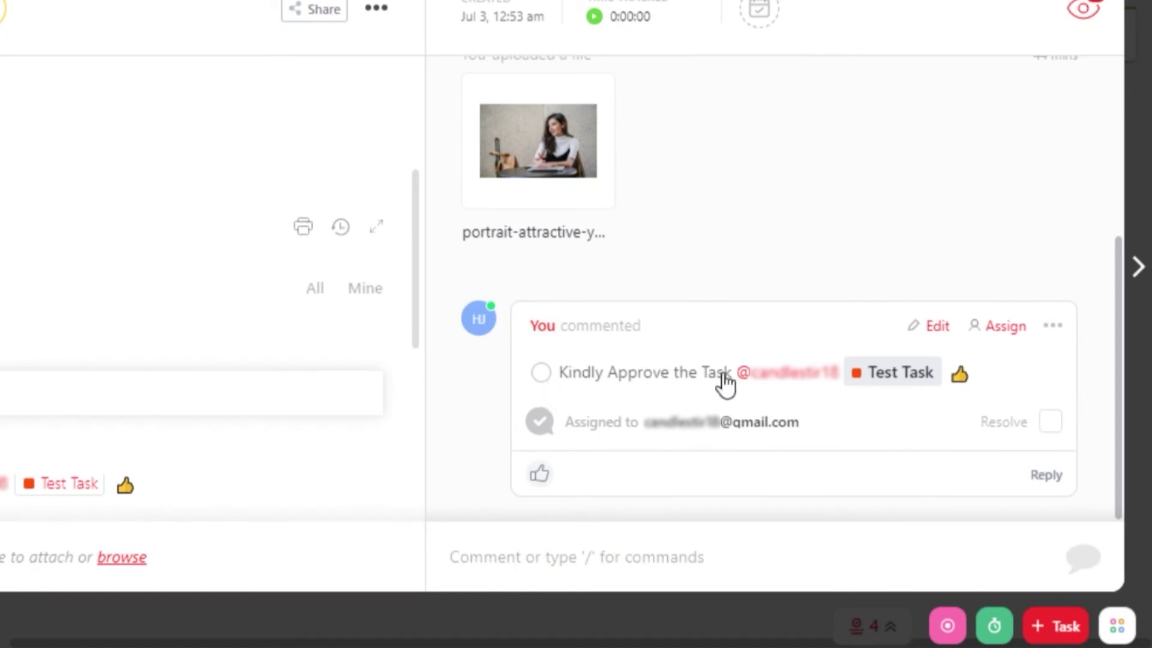
Reopen the posted checklist comment for editing.
mouse_move(882, 373)
left_click(925, 327)
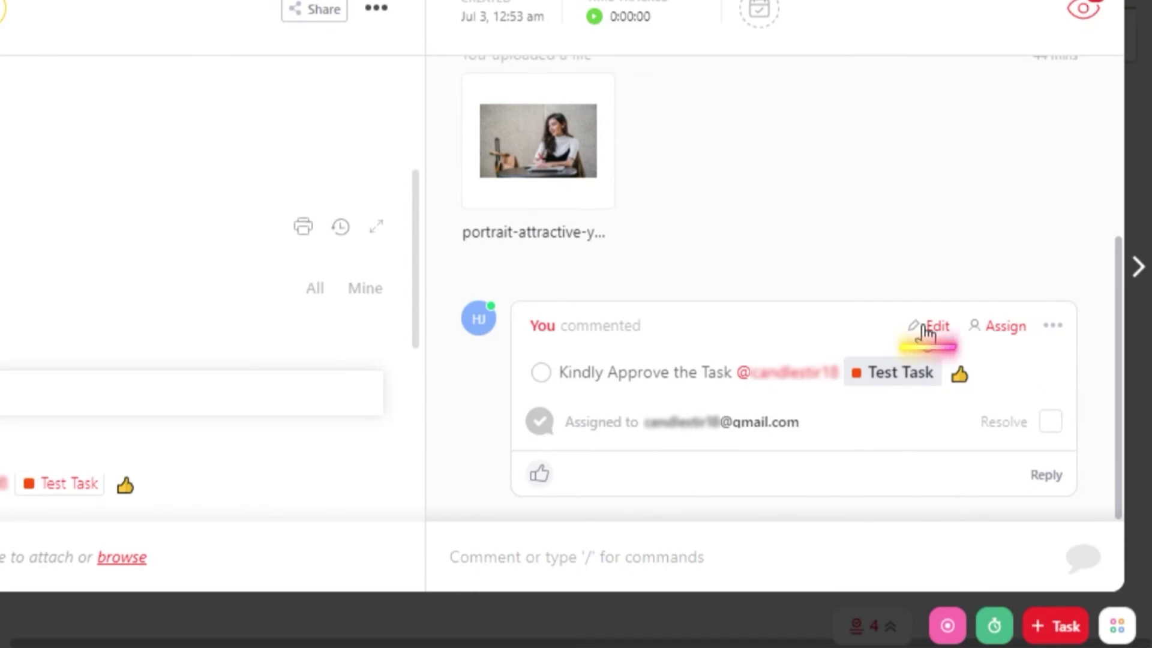